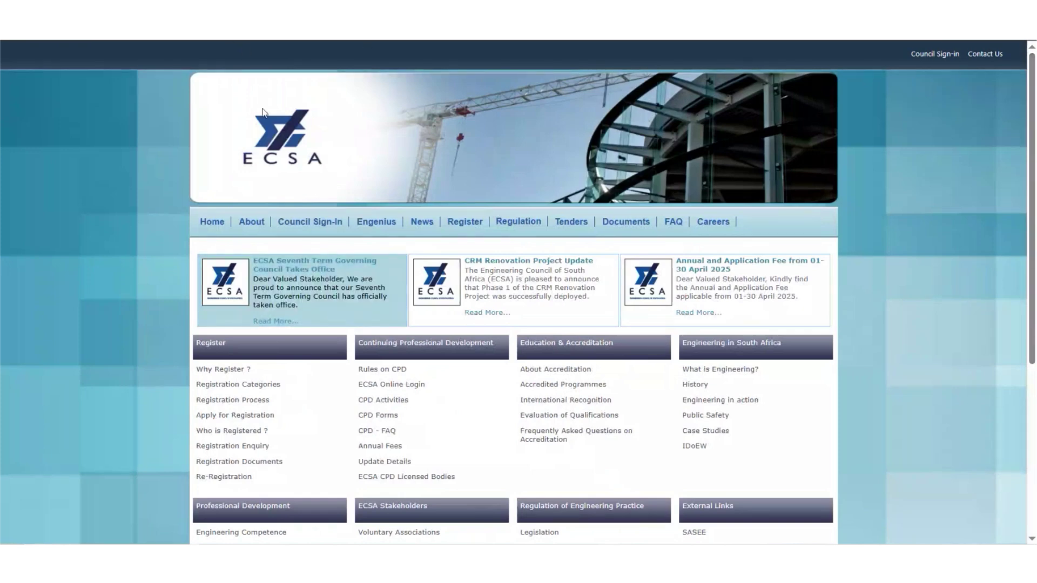
- Open the ECSA Online portal and go to its Sign In/Sign Up page to log in
scroll(789, 335, down, 3)
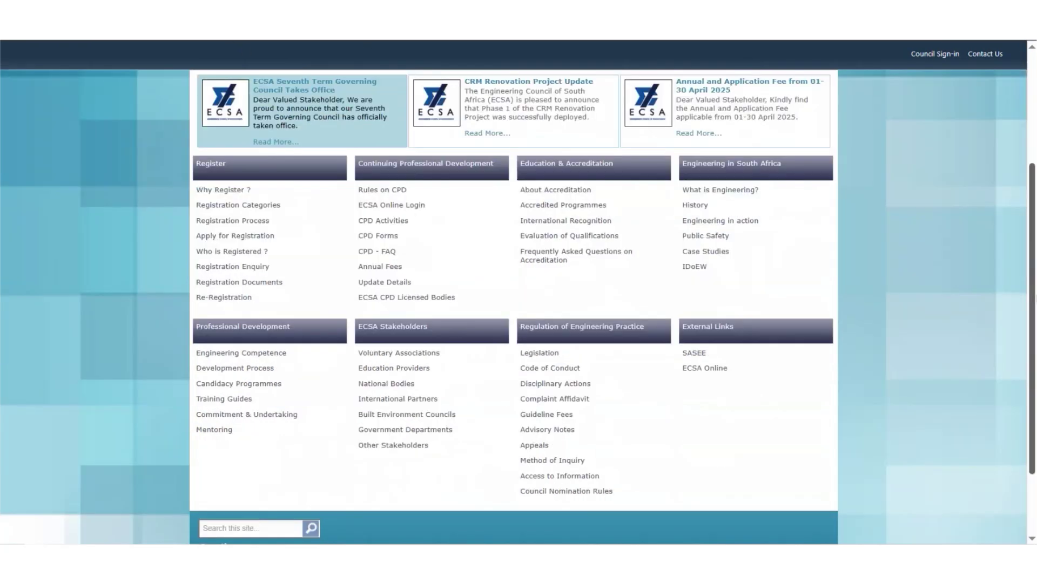
click(724, 371)
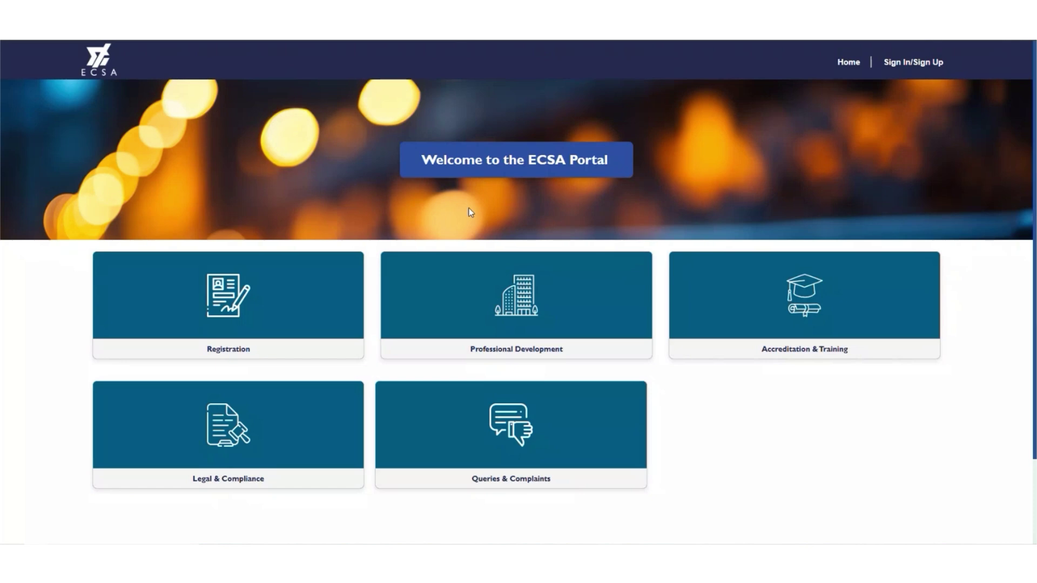
click(938, 67)
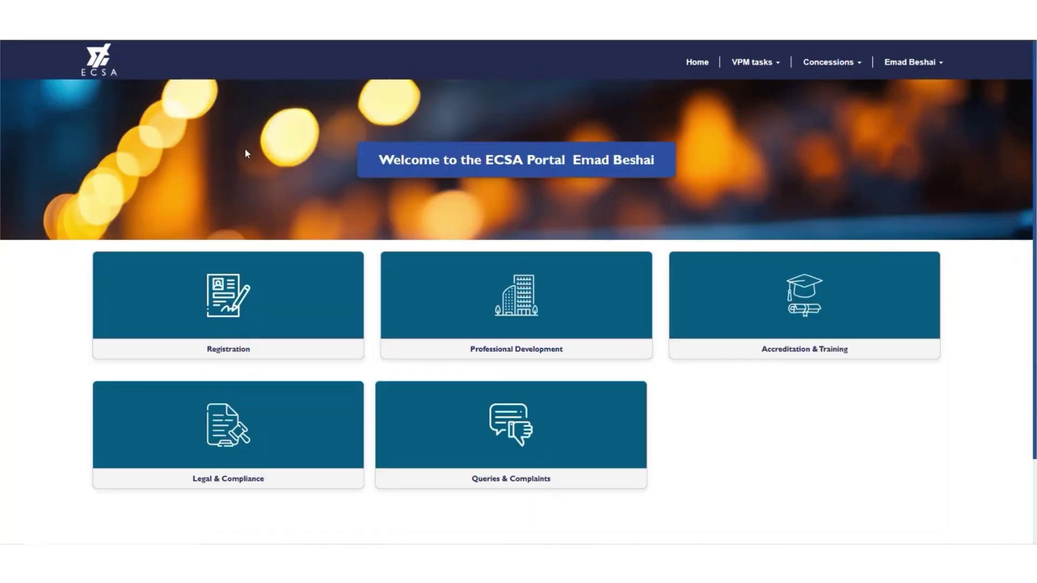
- Create a new application under Registration > Candidate Registration and accept the POPIA policy
click(242, 356)
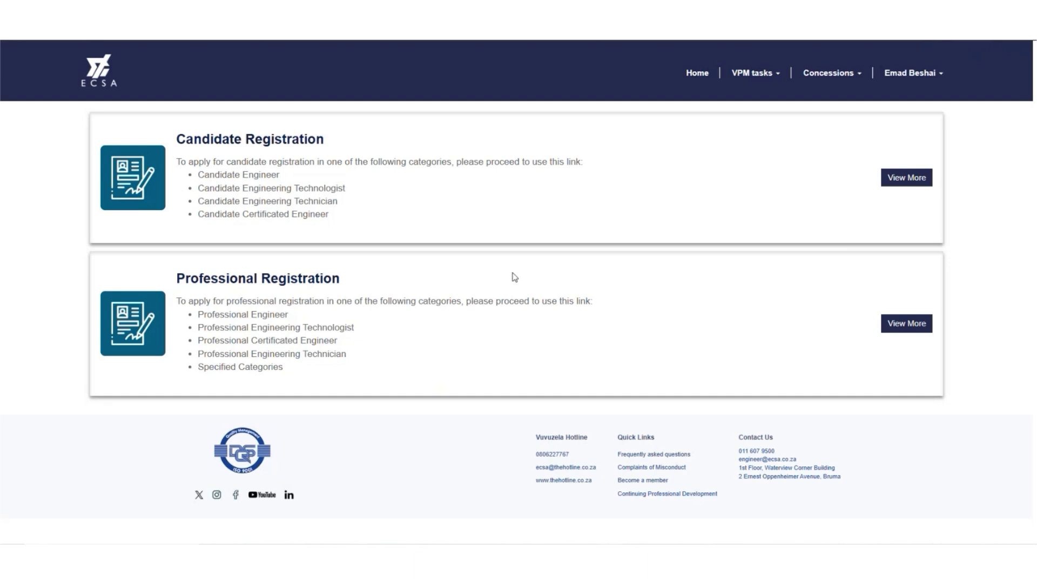
click(903, 183)
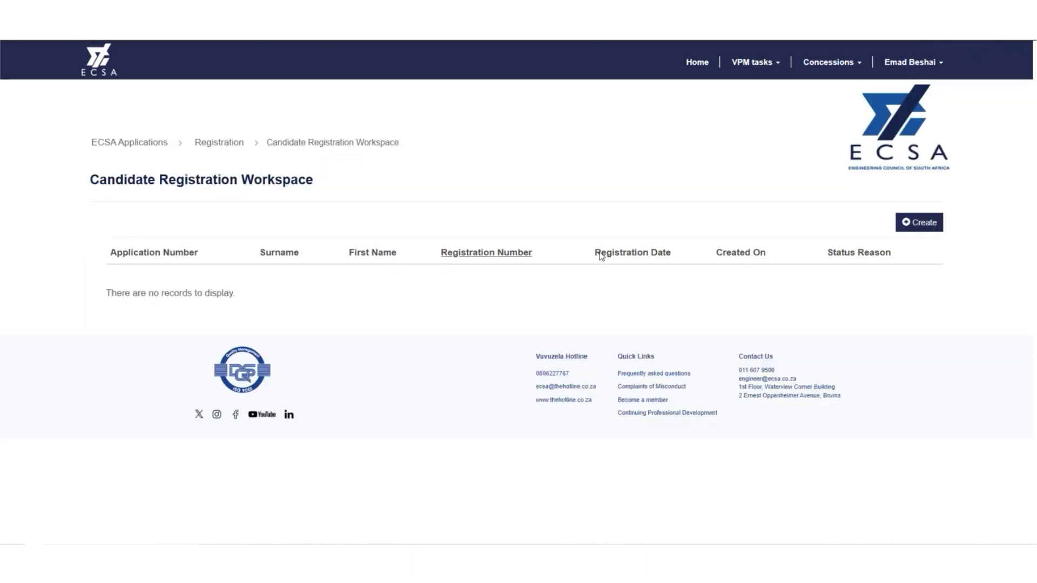
click(931, 227)
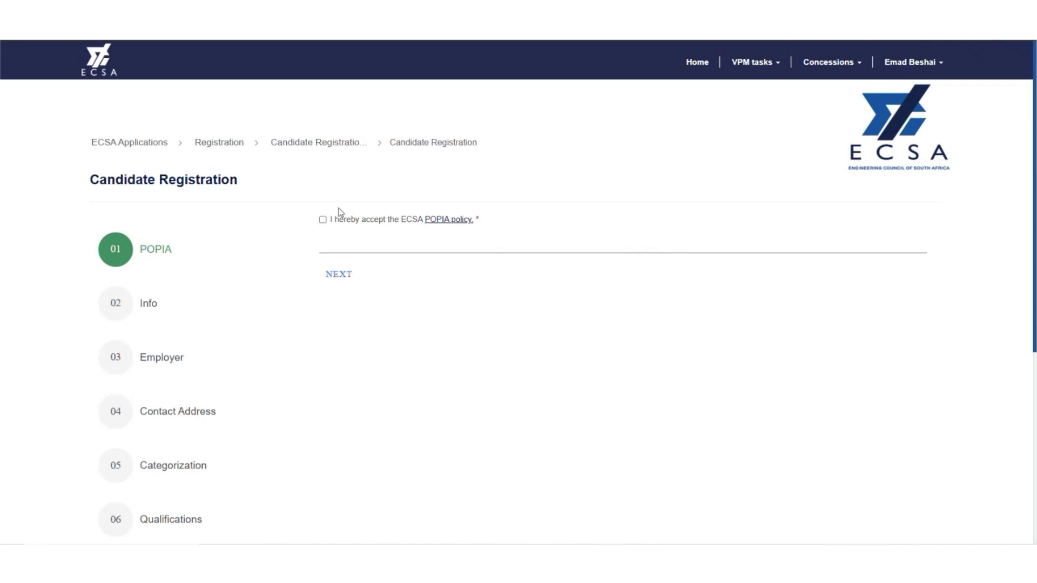
click(323, 219)
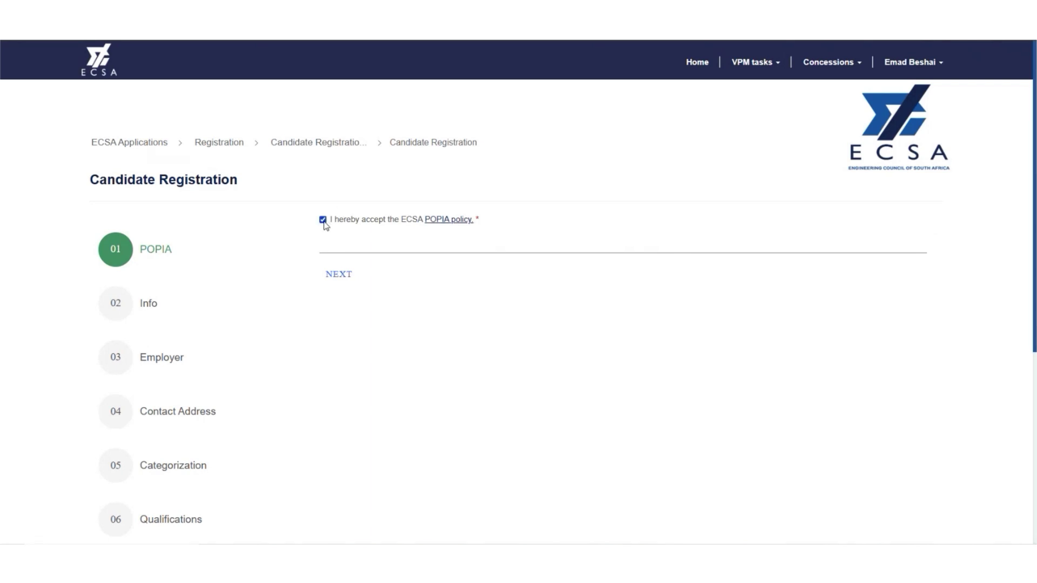
- Confirm the personal details with South Africa as country and residence, then continue to Employer
click(340, 276)
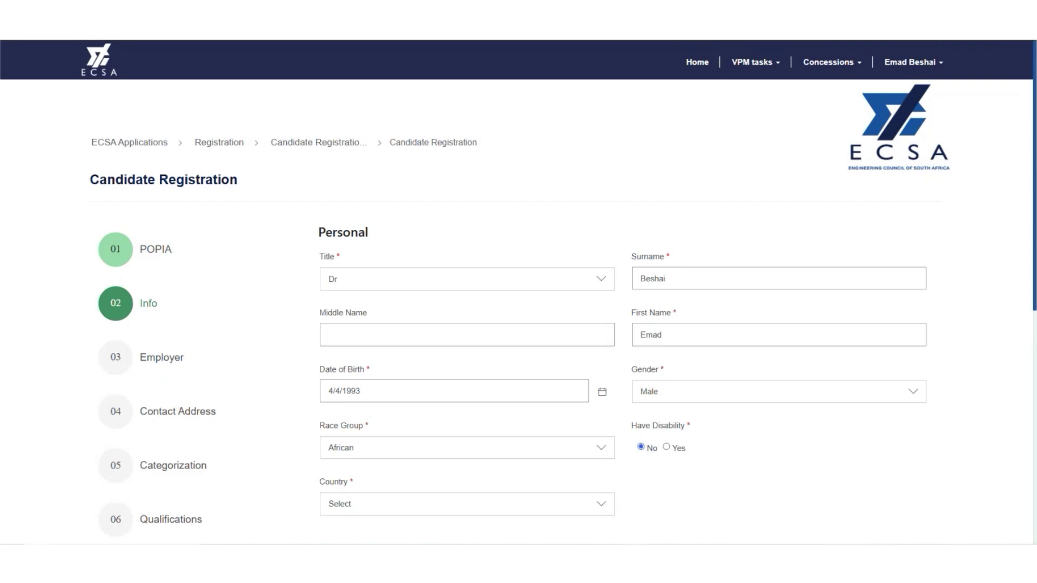
scroll(567, 284, down, 6)
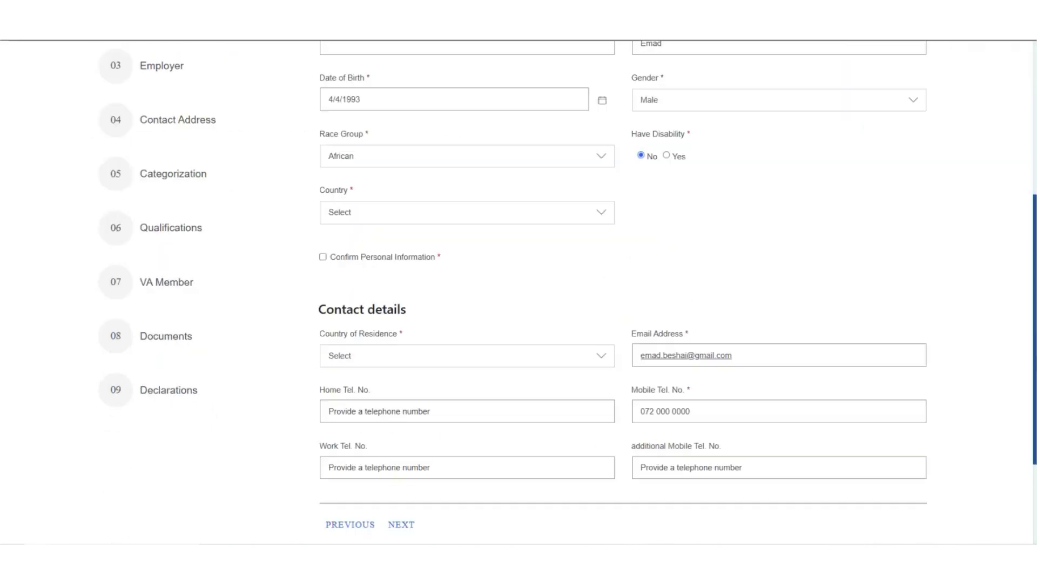
scroll(393, 171, up, 5)
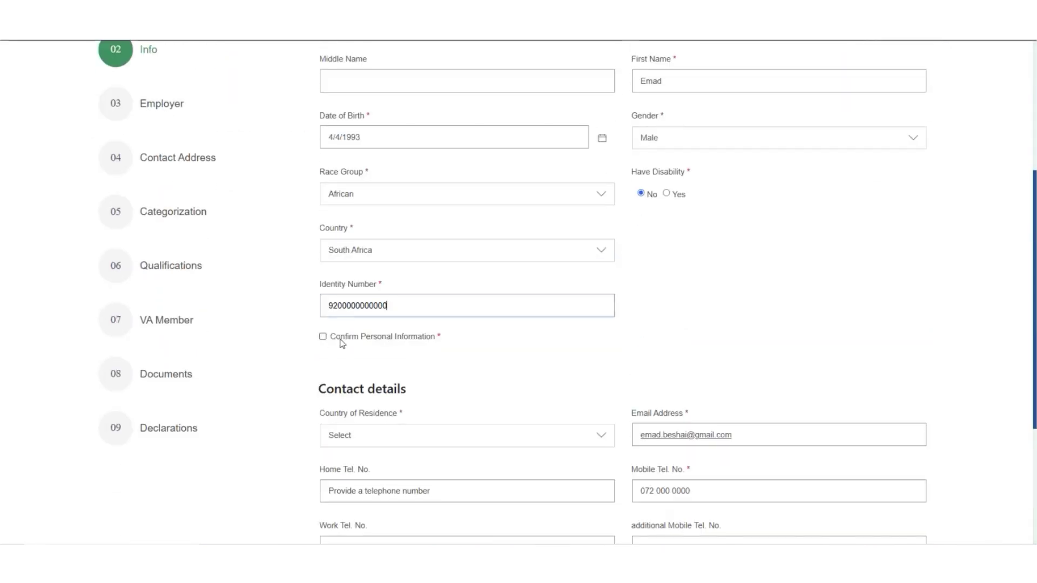
click(667, 194)
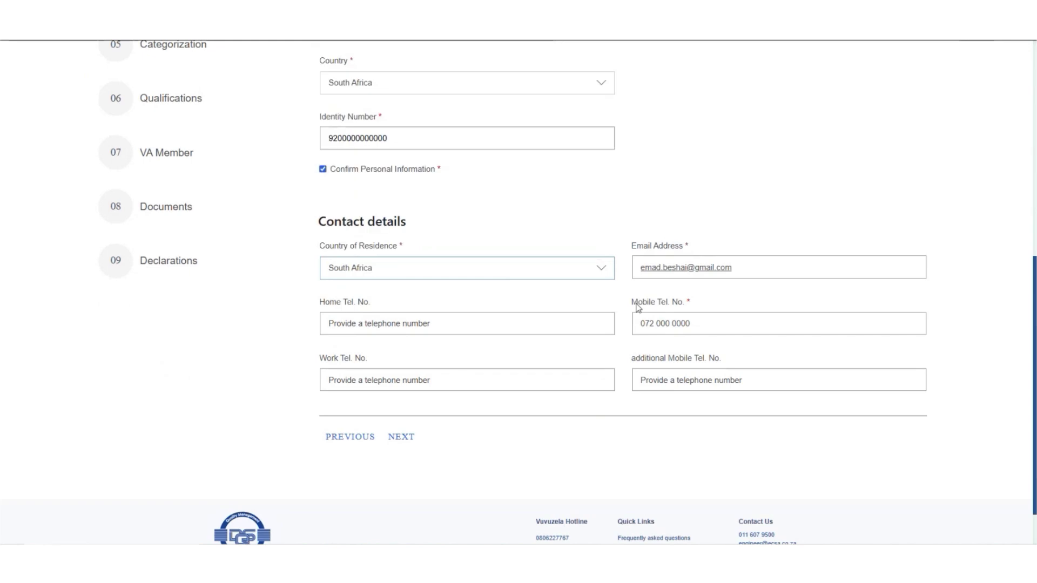
click(403, 436)
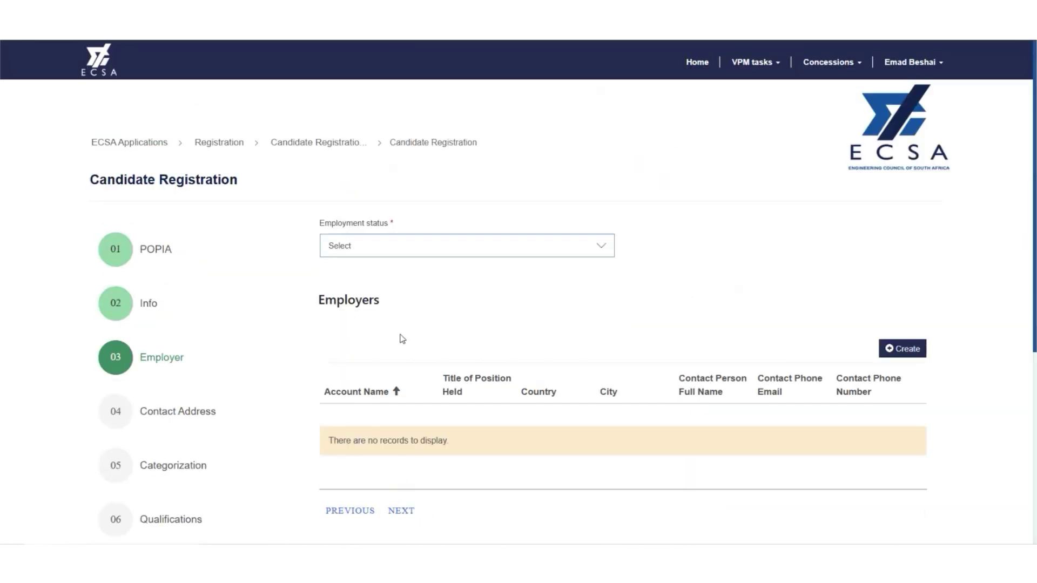
- Set employment status to Employed and begin entering the employer's name
click(388, 247)
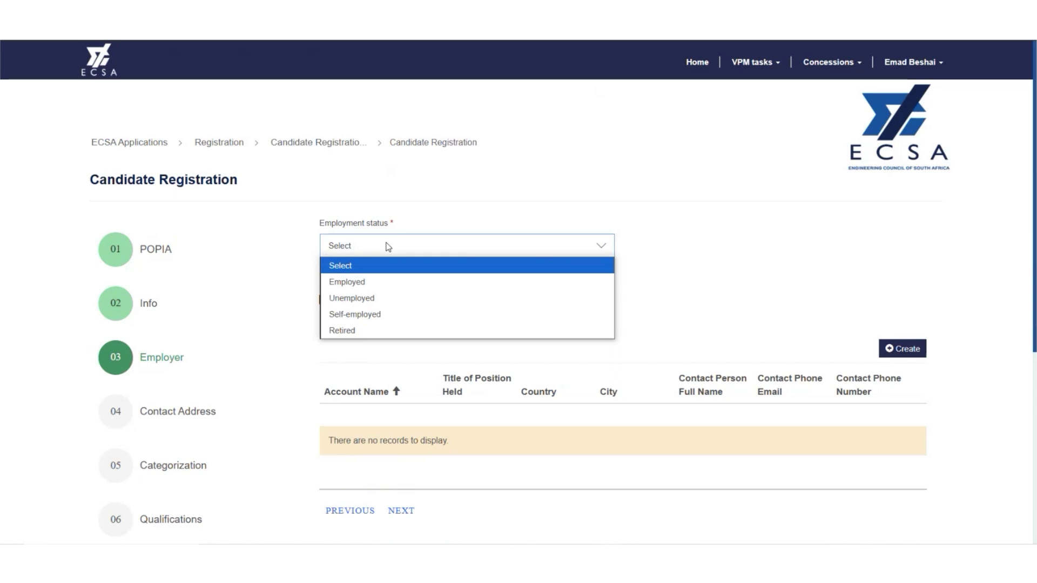
click(347, 281)
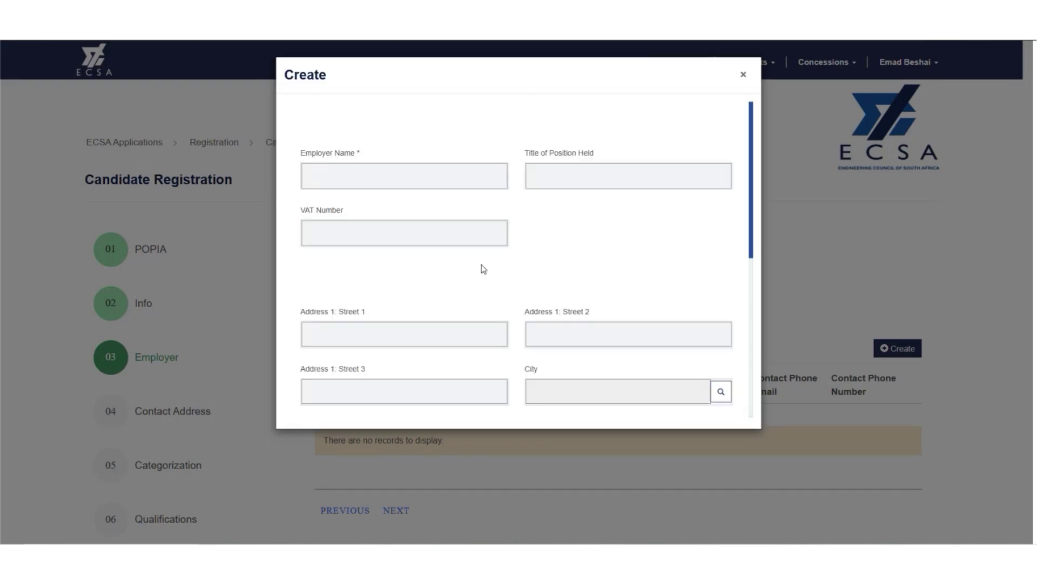
click(348, 172)
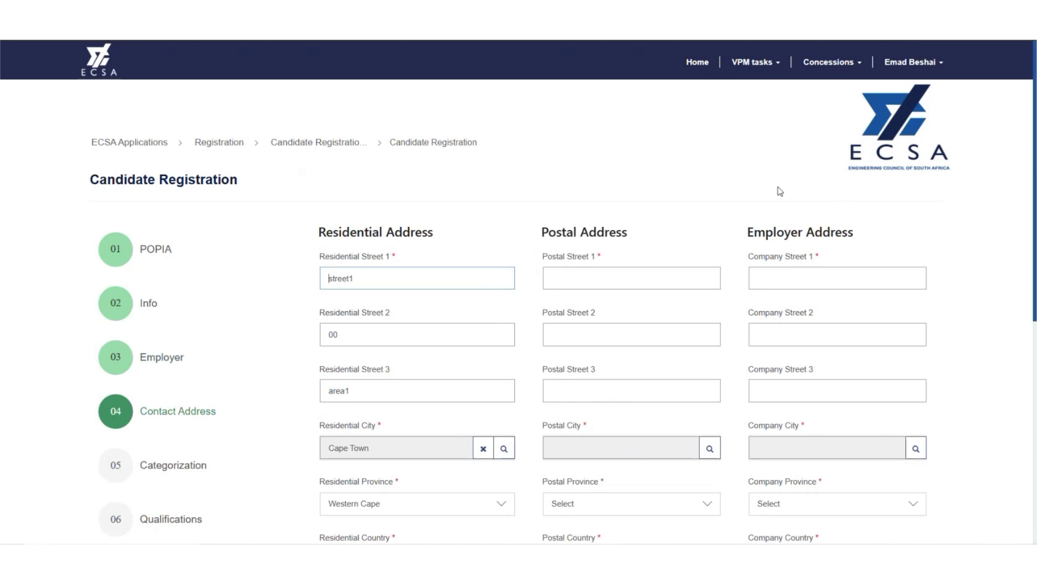
- Choose Yes to copy the residential address into the postal address
scroll(778, 192, down, 3)
scroll(567, 302, down, 1)
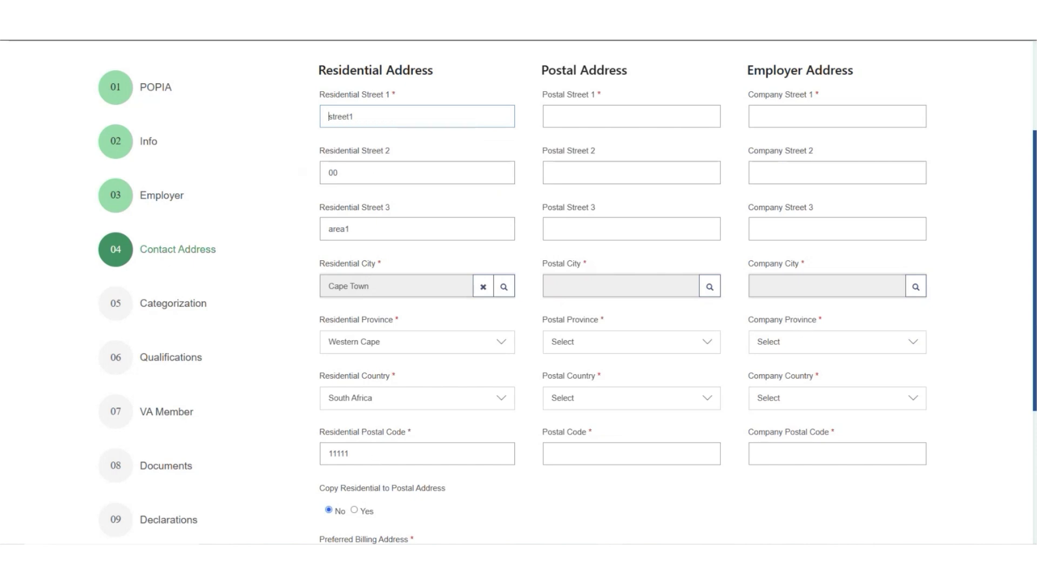
scroll(562, 431, down, 2)
scroll(562, 430, up, 1)
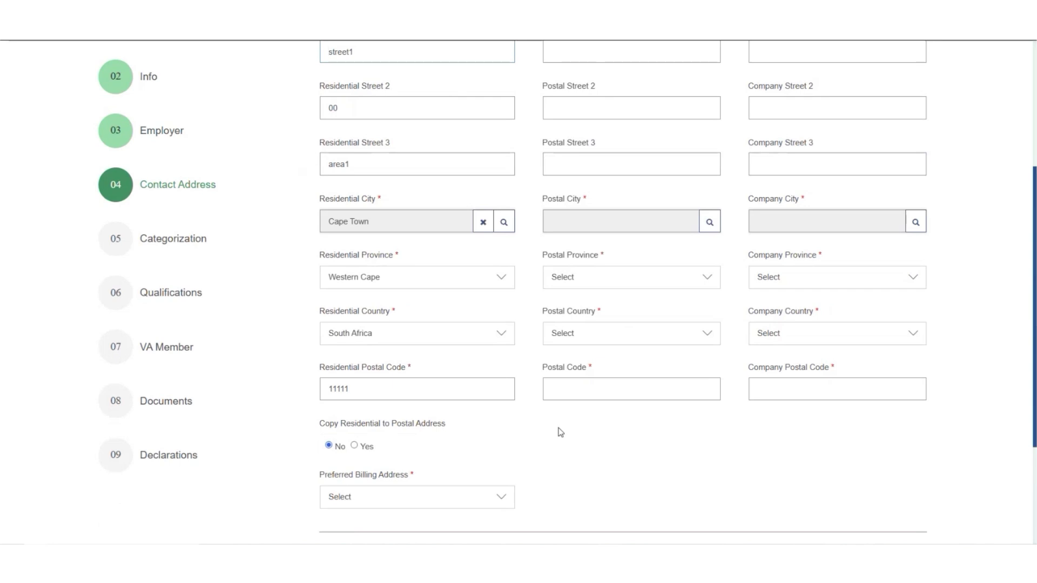
click(355, 446)
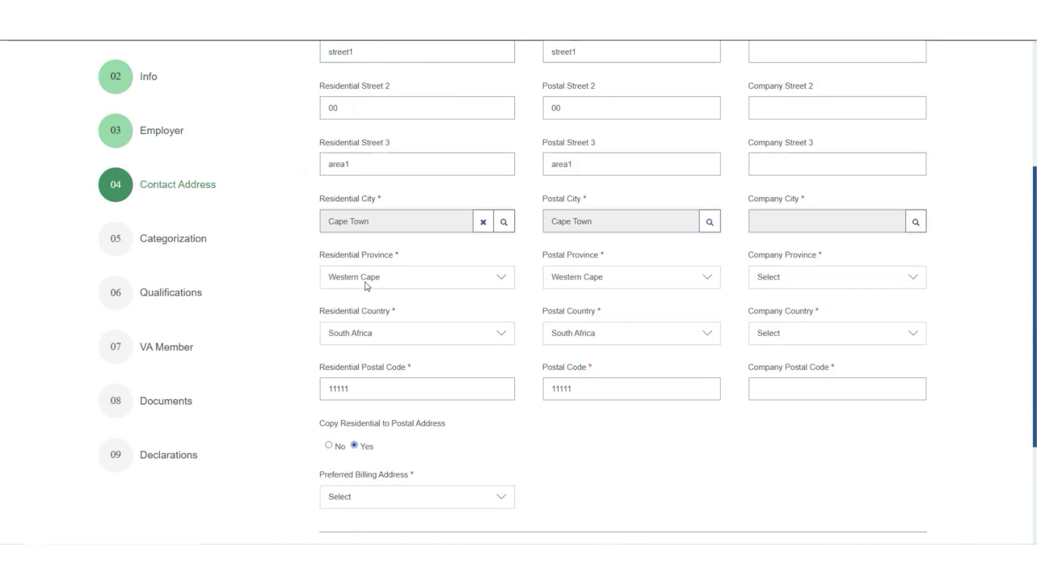
- Make Postal the preferred billing address and advance to Categorization
scroll(365, 327, down, 1)
click(442, 479)
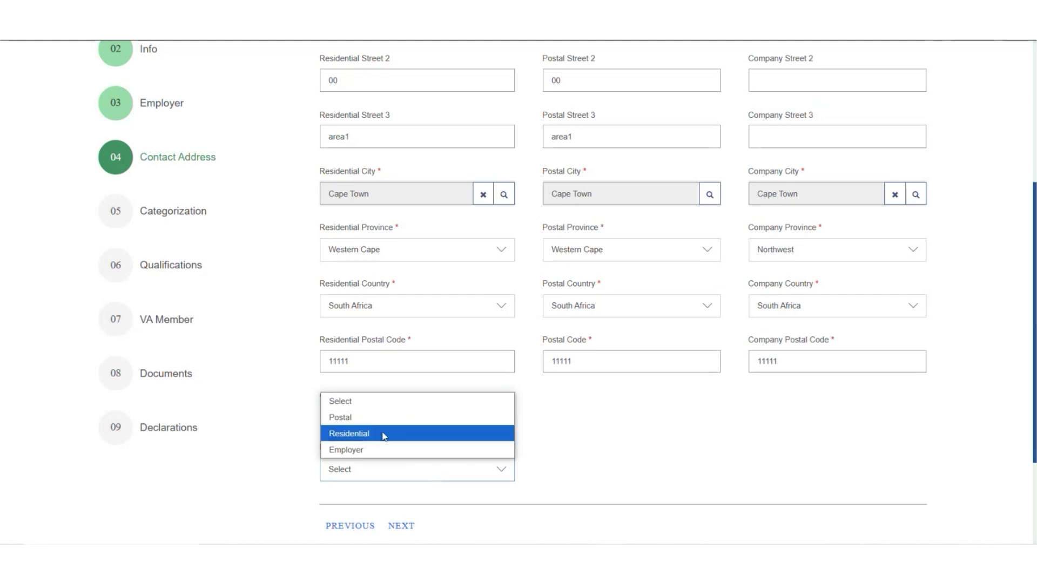
click(371, 419)
scroll(369, 422, up, 6)
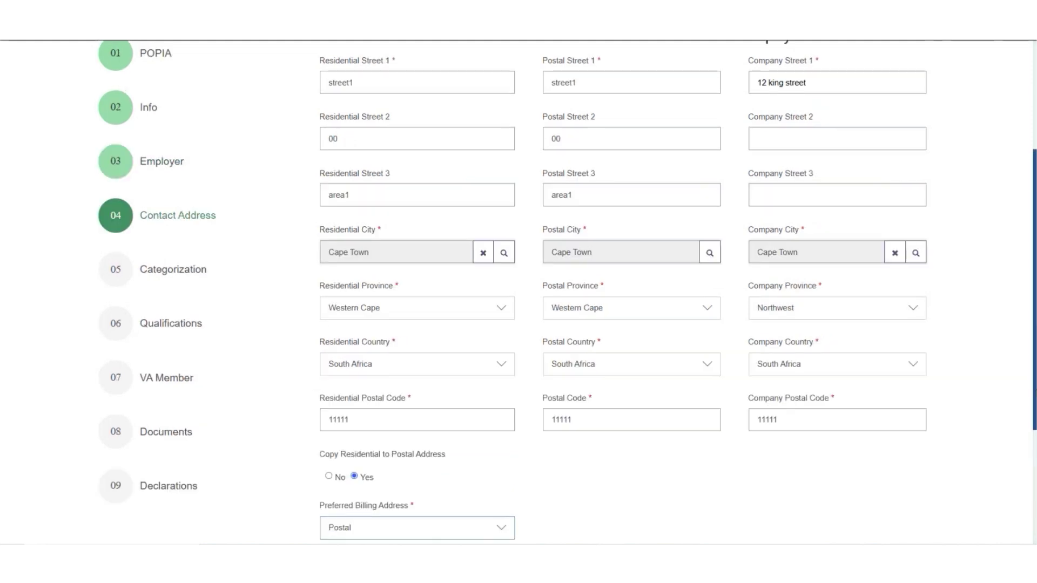
scroll(395, 486, down, 6)
click(401, 504)
click(409, 246)
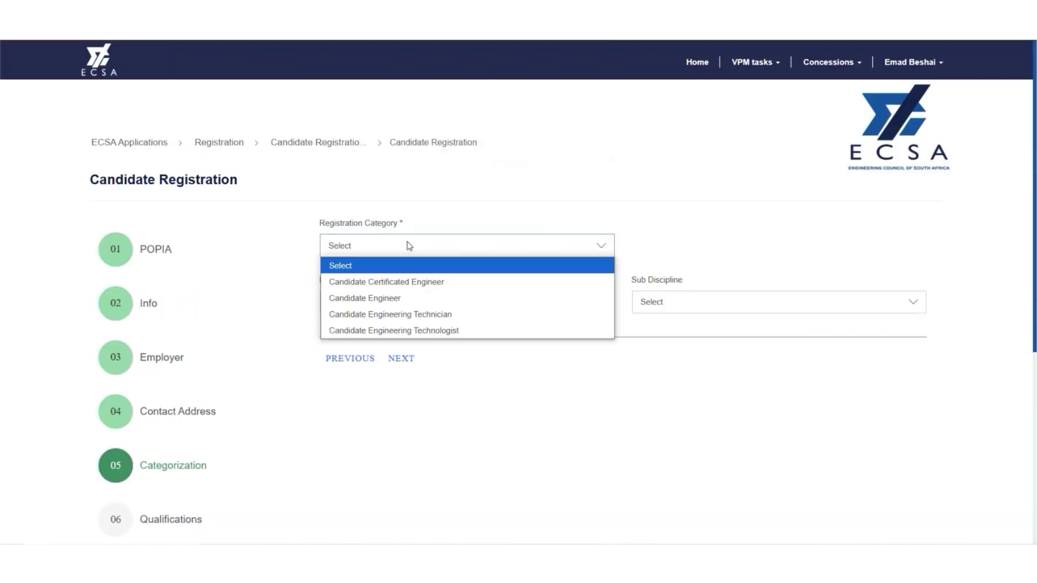
- Register as Candidate Certificated Engineer with Software as discipline and sub discipline
click(410, 282)
click(422, 302)
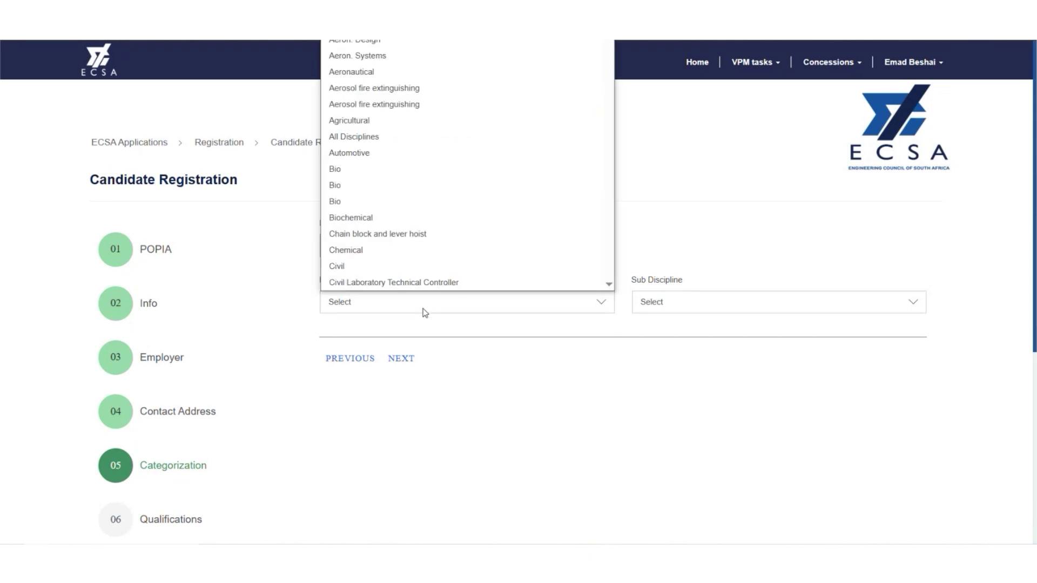
scroll(585, 208, down, 15)
click(475, 282)
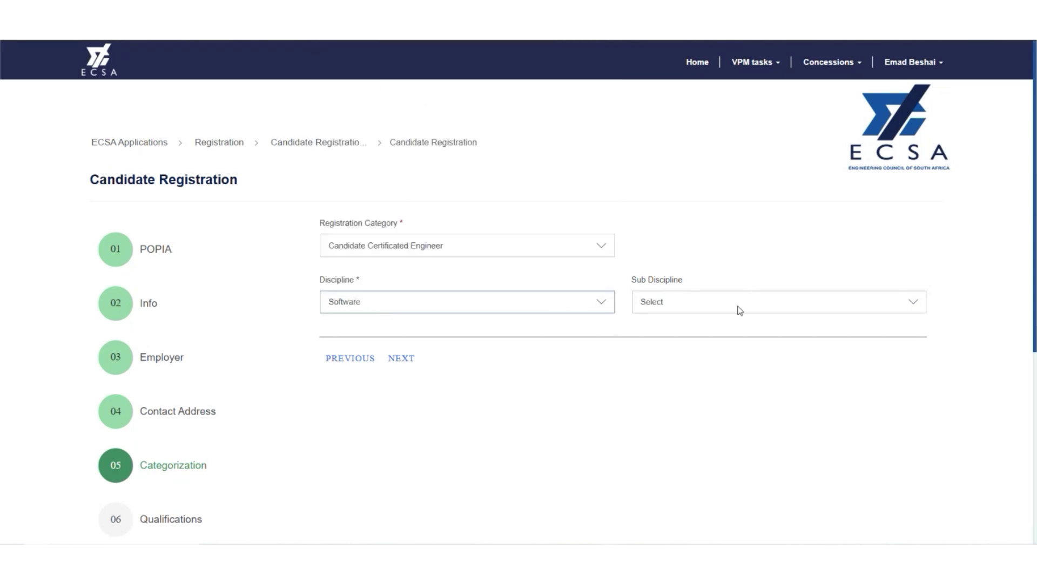
click(740, 310)
scroll(738, 308, down, 10)
click(672, 282)
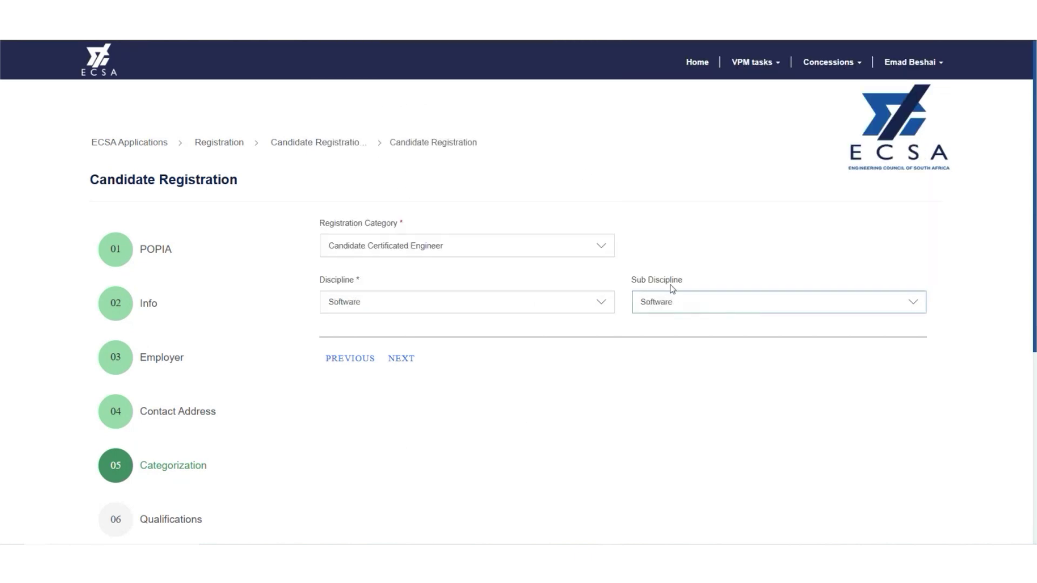
click(410, 359)
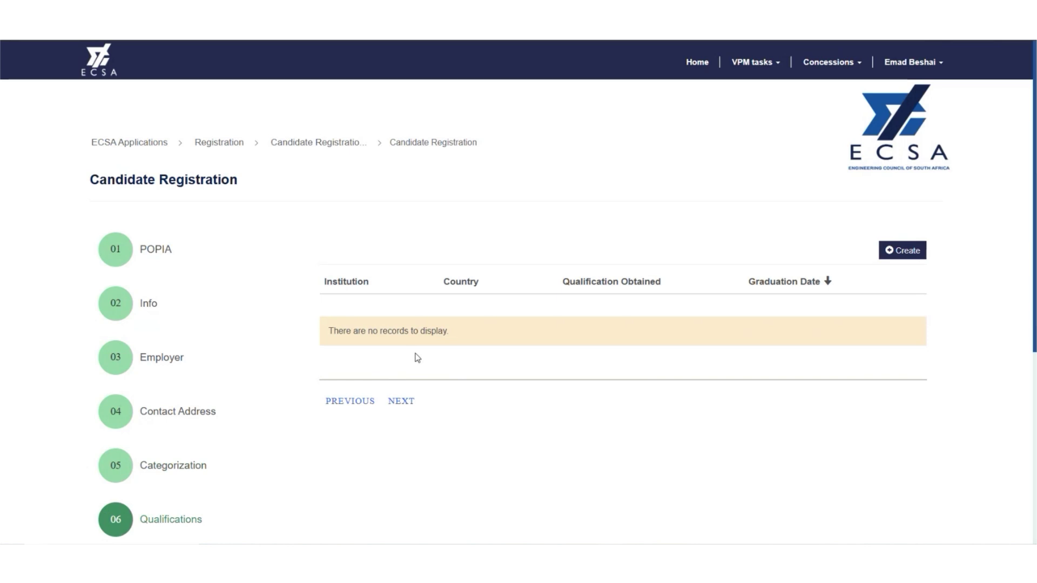
- Add a qualification: Rand Afrikaans University, South Africa, B Tech: Engineering : Electrical
click(912, 258)
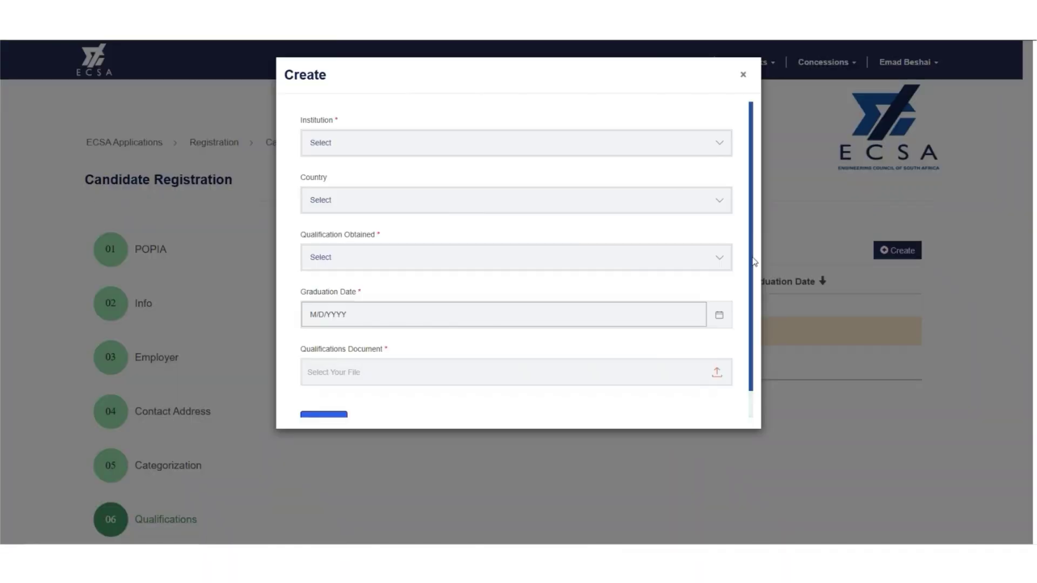
scroll(481, 343, down, 1)
click(507, 114)
click(465, 318)
click(398, 208)
click(367, 388)
click(353, 264)
click(402, 348)
- Set graduation date 1/26/2025, attach supportingdocuments.pdf, and save the qualification
click(719, 315)
click(590, 372)
click(419, 371)
double_click(259, 167)
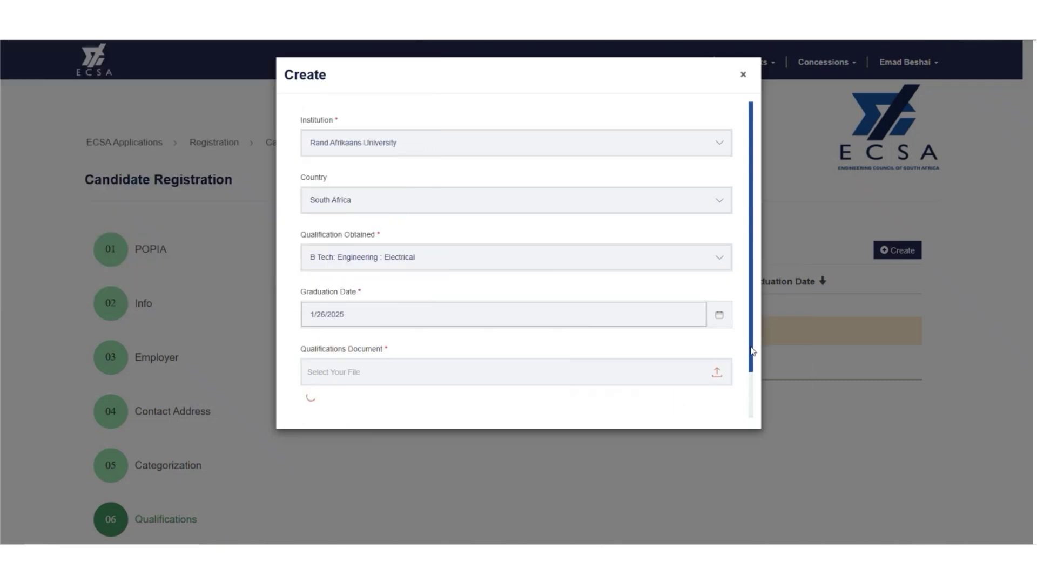
scroll(411, 322, down, 1)
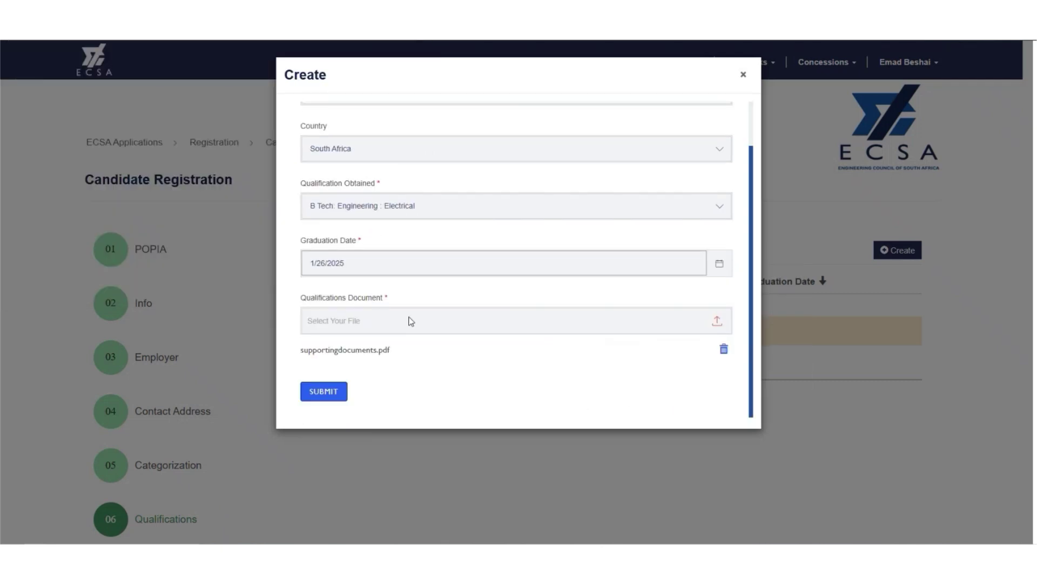
click(324, 392)
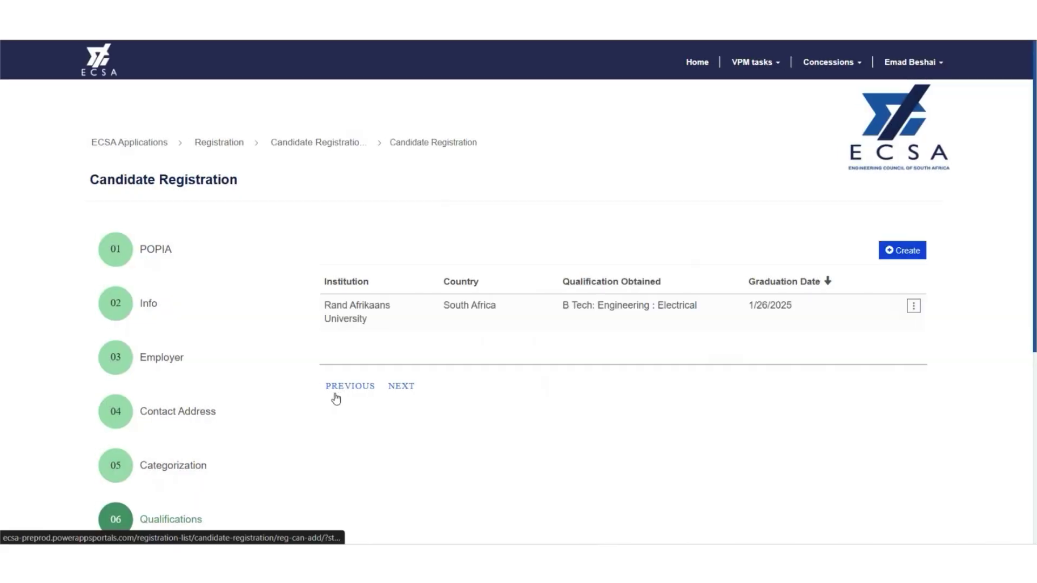
click(401, 387)
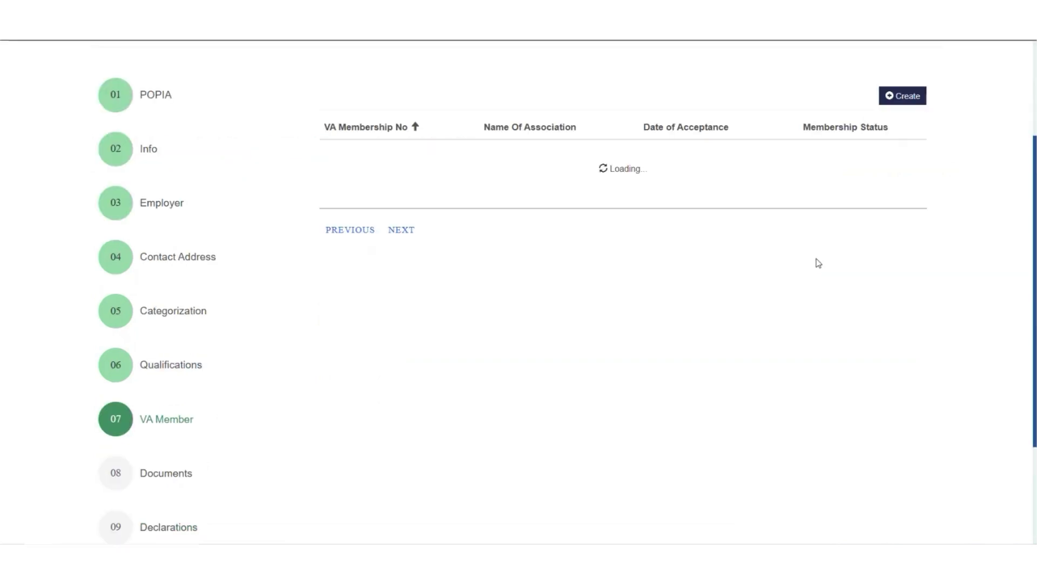
- Add a voluntary association membership with its membership number and acceptance date 3/30/2025
click(903, 96)
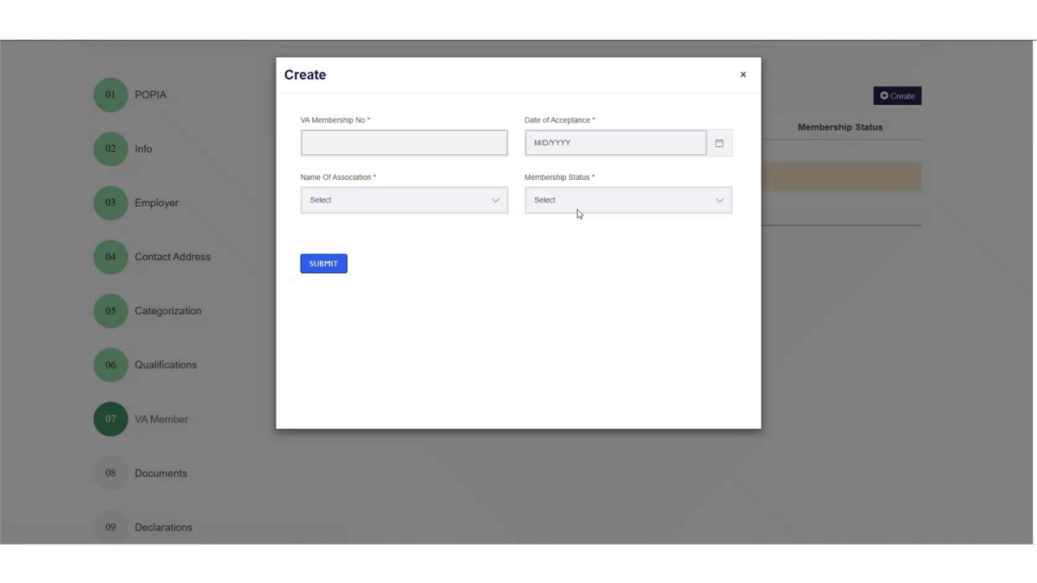
click(401, 143)
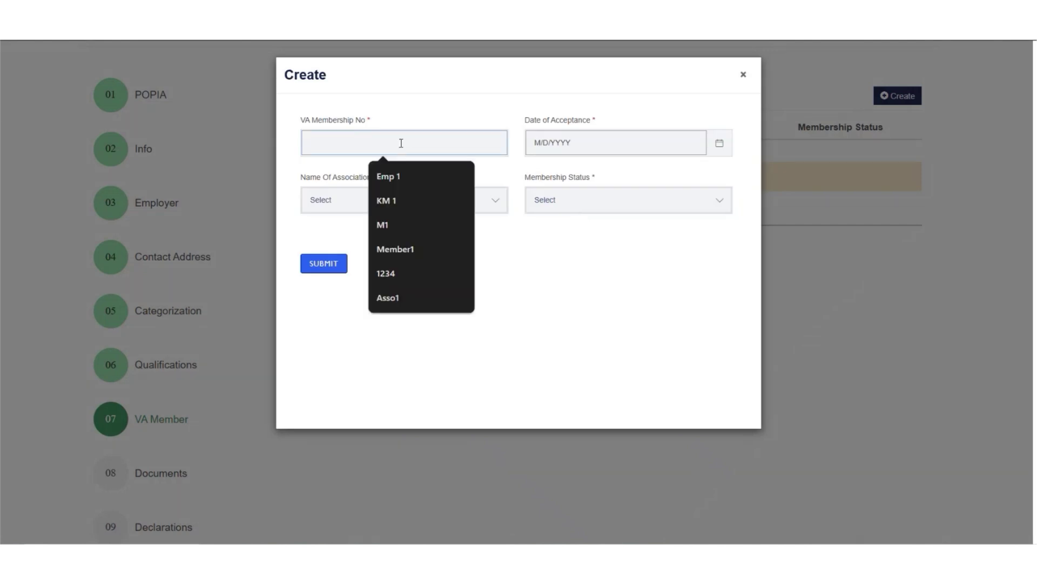
text(122345)
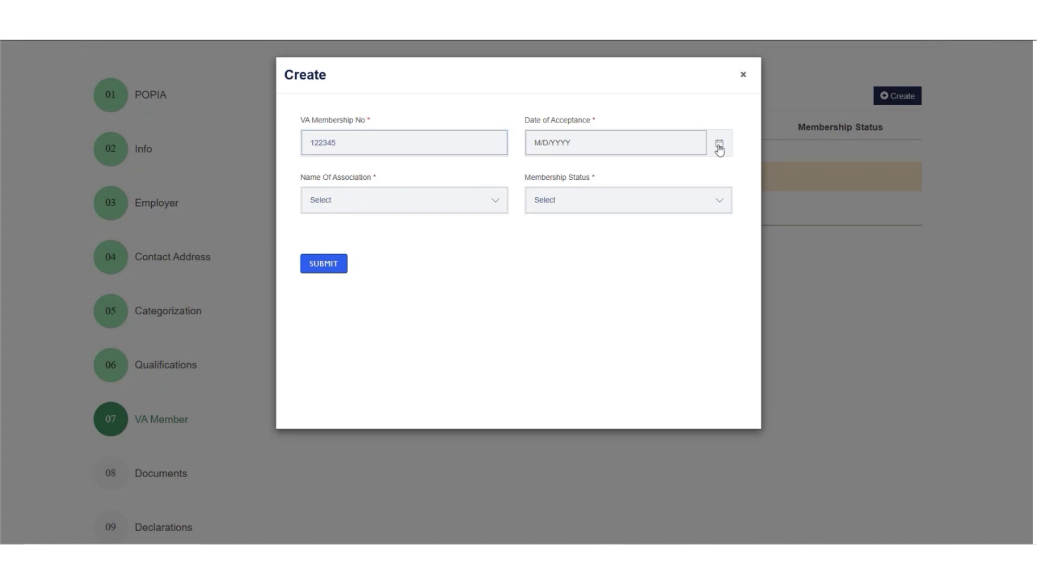
click(719, 143)
click(591, 201)
- Set association to Association of Mine Resident Engineers, status Not Active, and save the membership
click(471, 207)
click(378, 300)
click(576, 204)
click(536, 240)
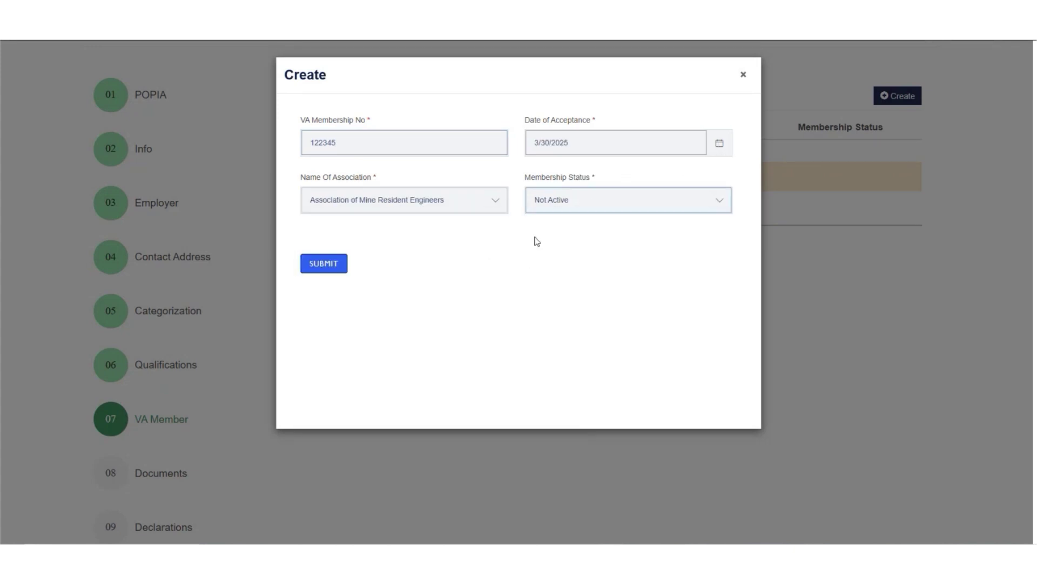
click(323, 264)
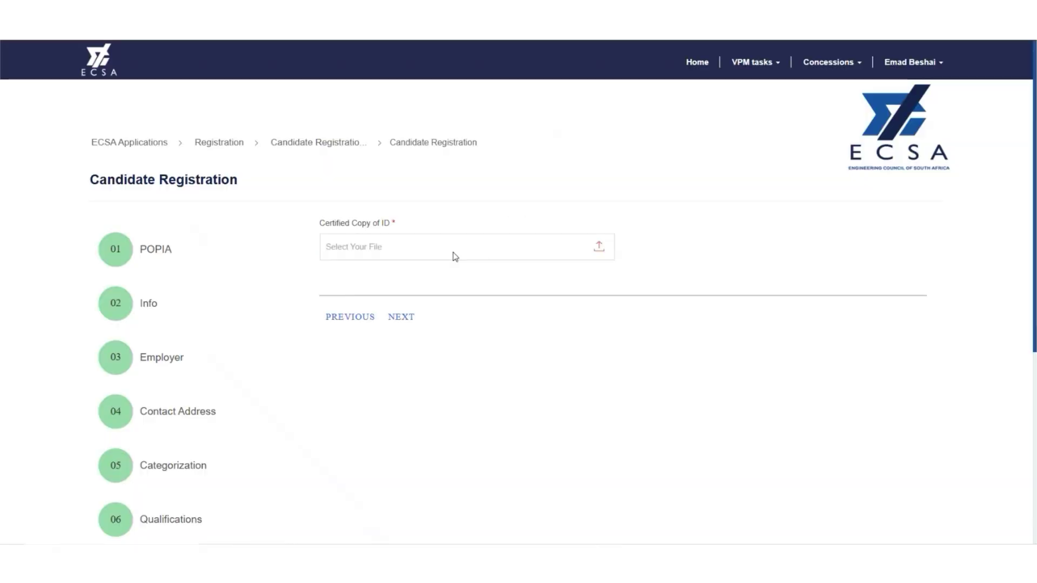
click(452, 251)
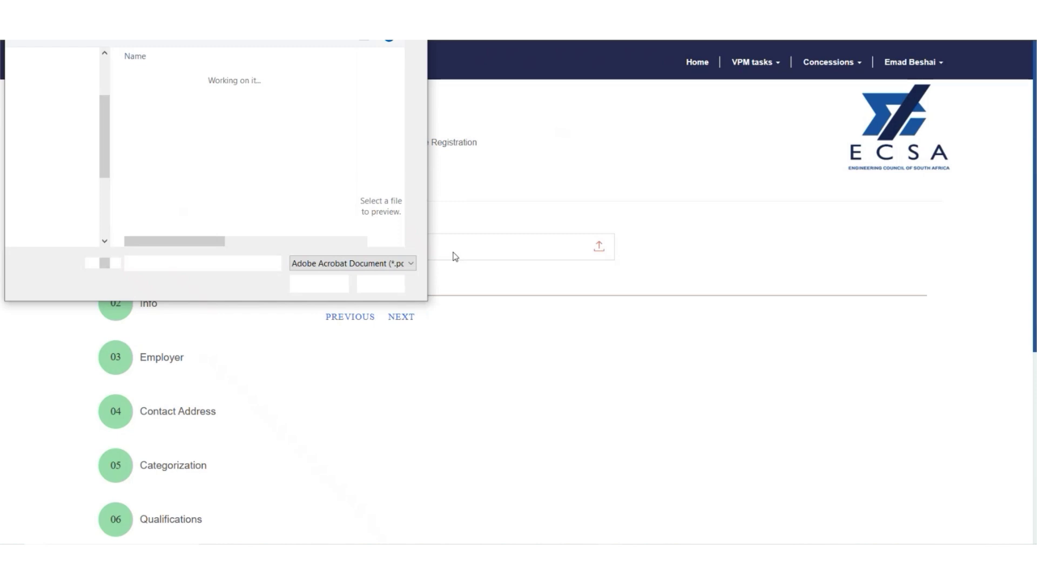
- Attach supportingdocuments.pdf as the ID copy and accept all six declarations
double_click(218, 161)
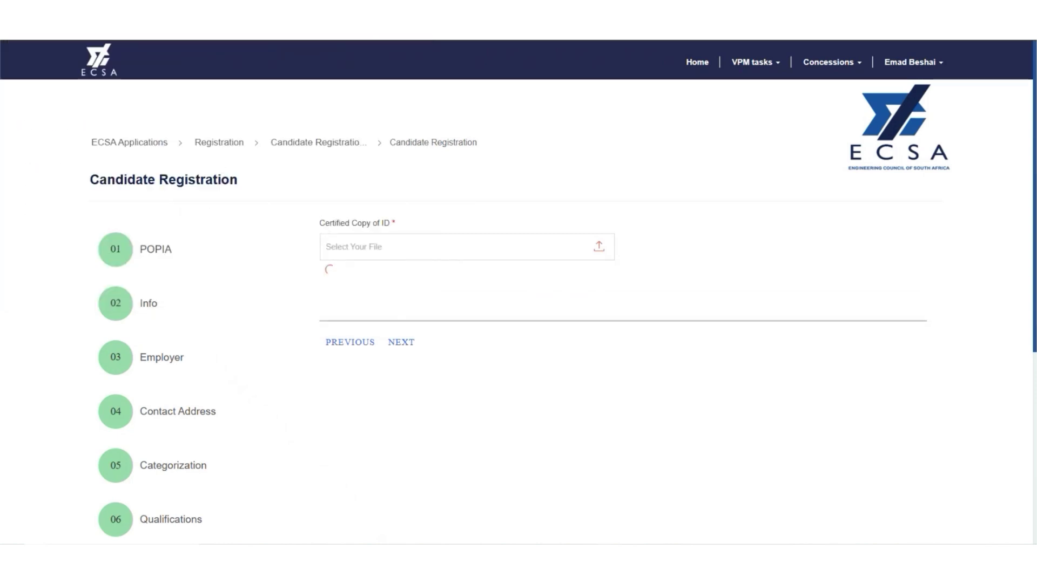
click(401, 342)
click(323, 312)
click(323, 340)
click(323, 373)
click(323, 405)
click(322, 434)
click(323, 463)
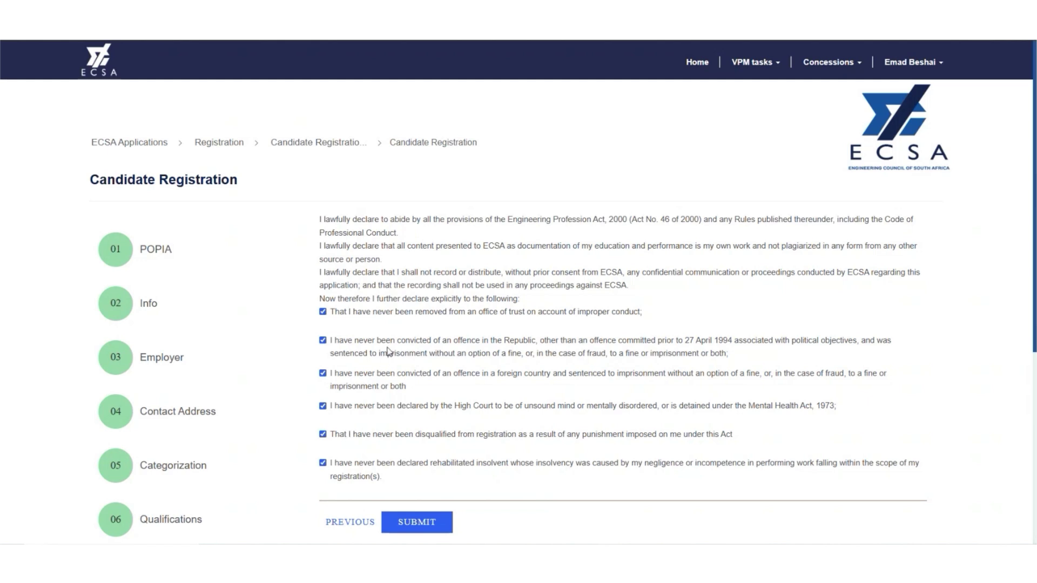
- Submit the application and open the Candidate Registration Workspace from Home > Registration
scroll(424, 364, down, 3)
click(423, 363)
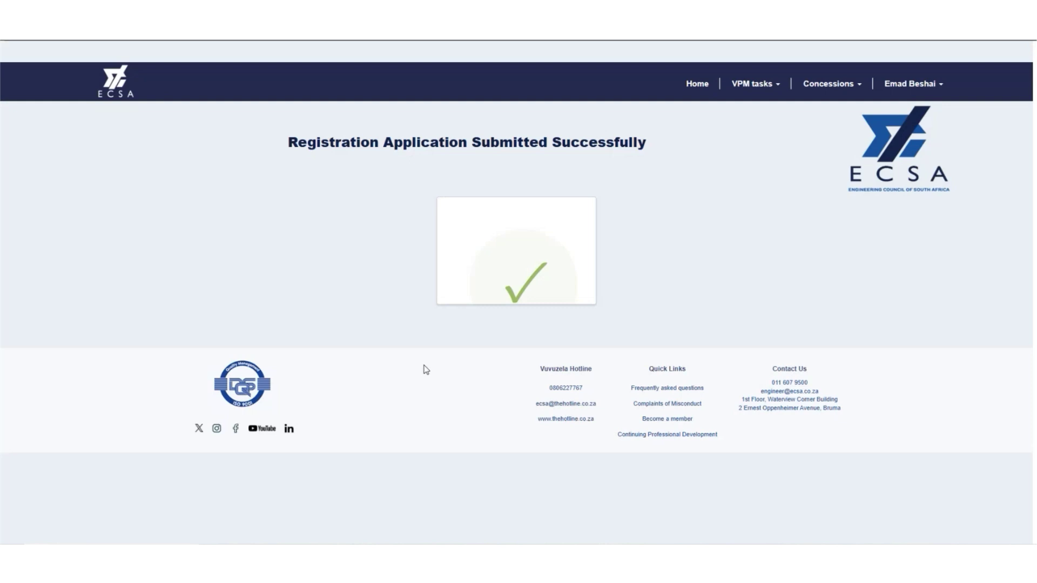
click(702, 90)
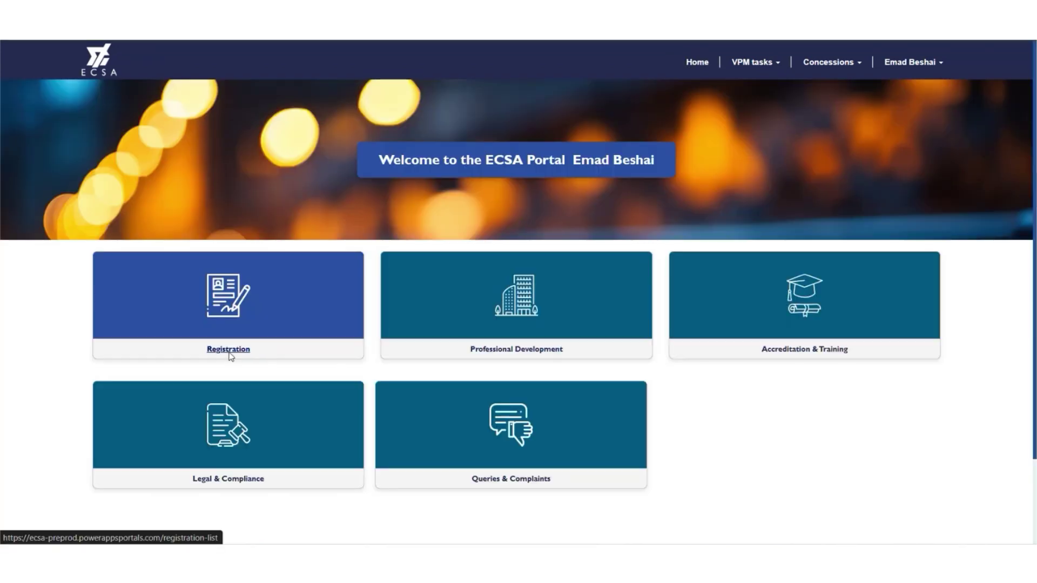
click(229, 356)
click(903, 175)
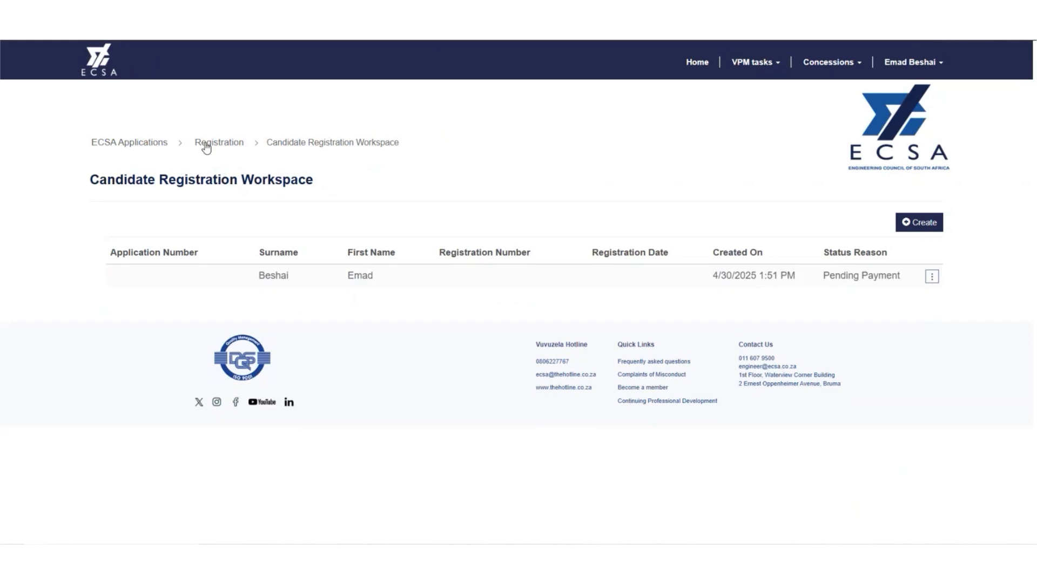